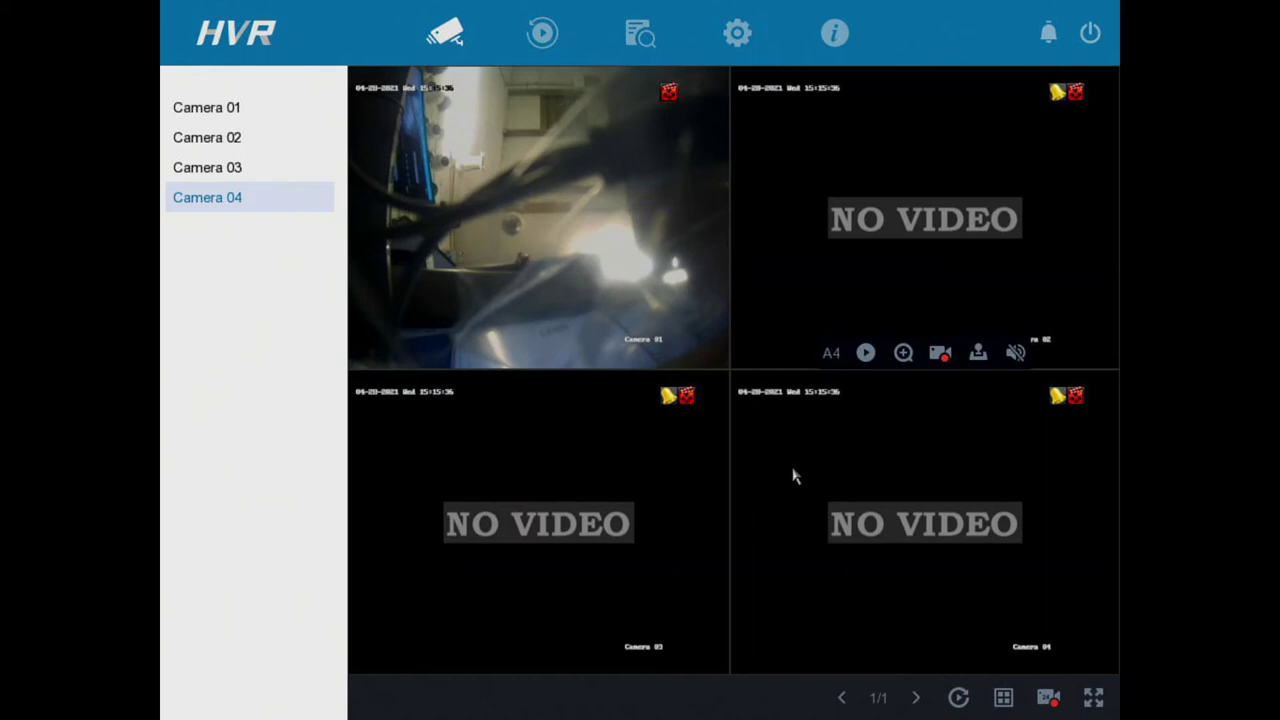
# Toggle Camera 01's live audio on and off, then open the System General configuration
pyautogui.click(1015, 390)
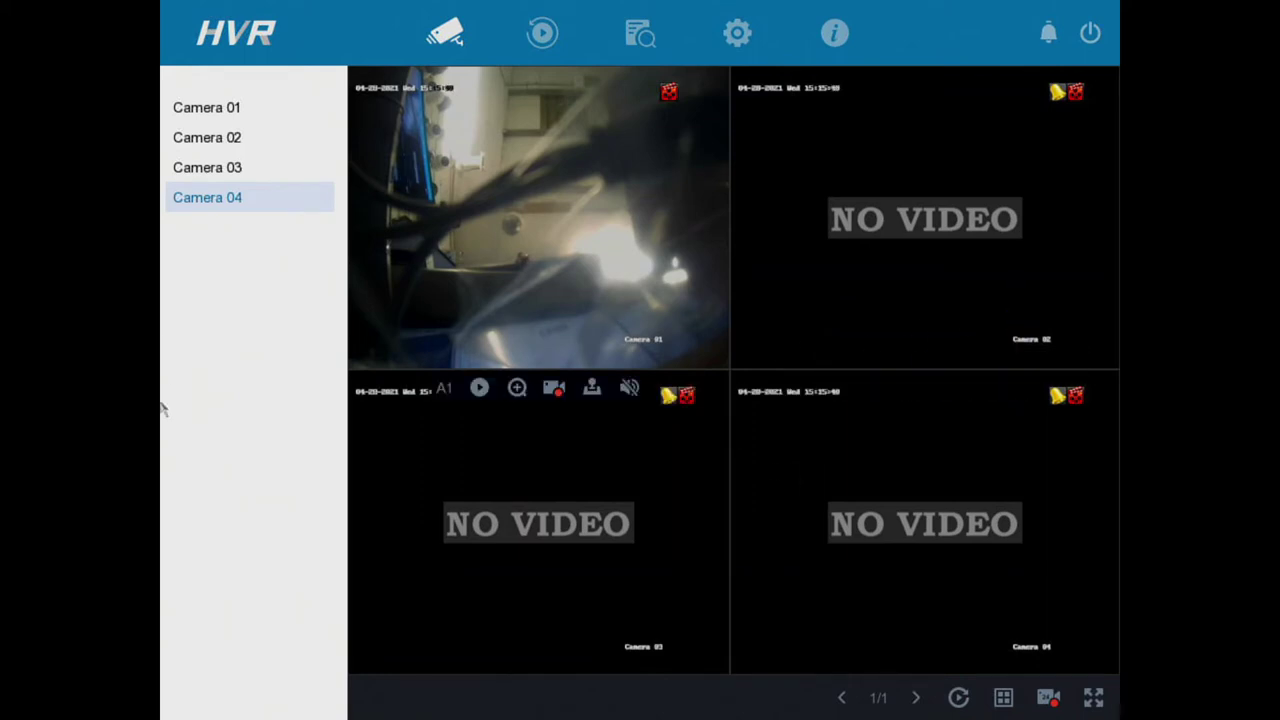
pyautogui.click(630, 389)
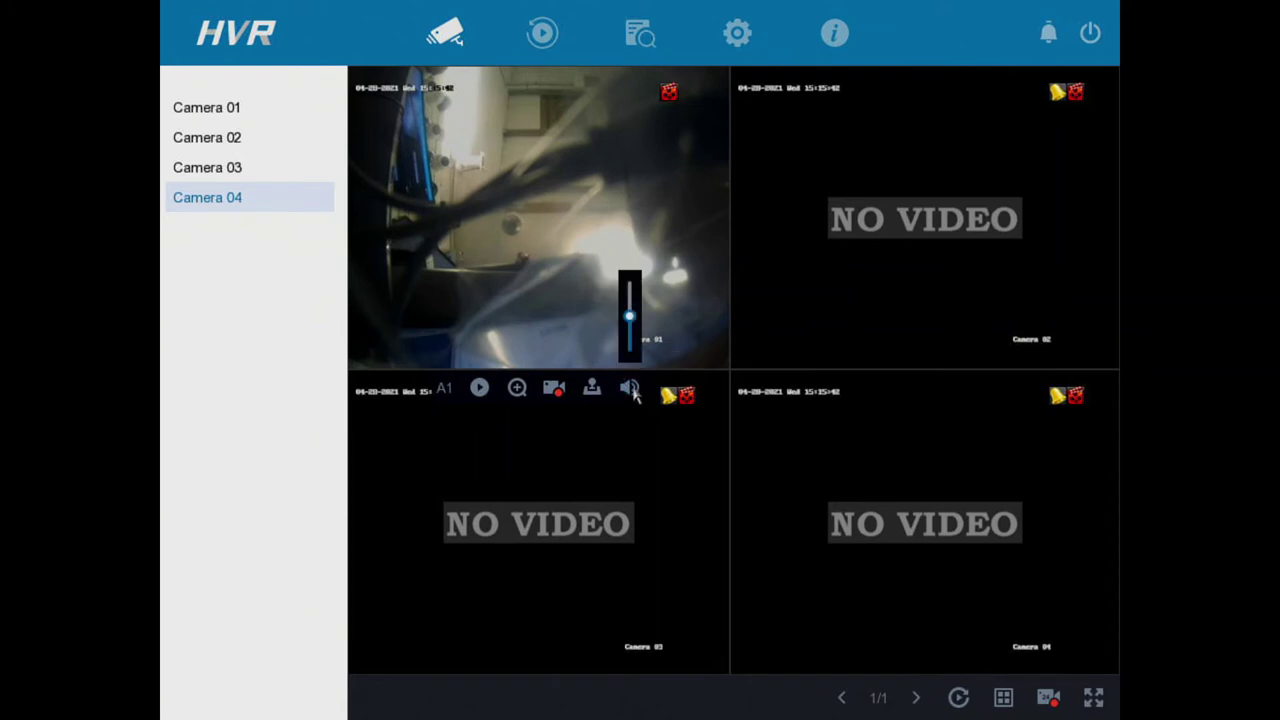
pyautogui.click(629, 389)
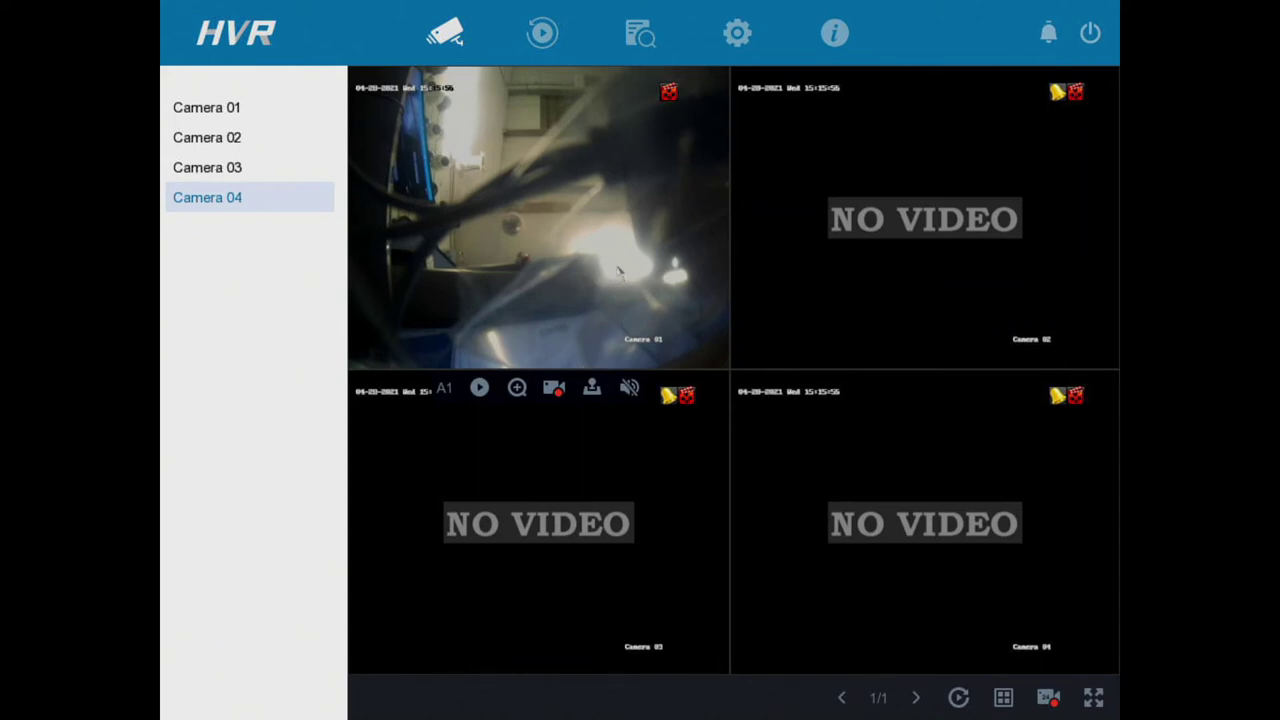
pyautogui.click(746, 44)
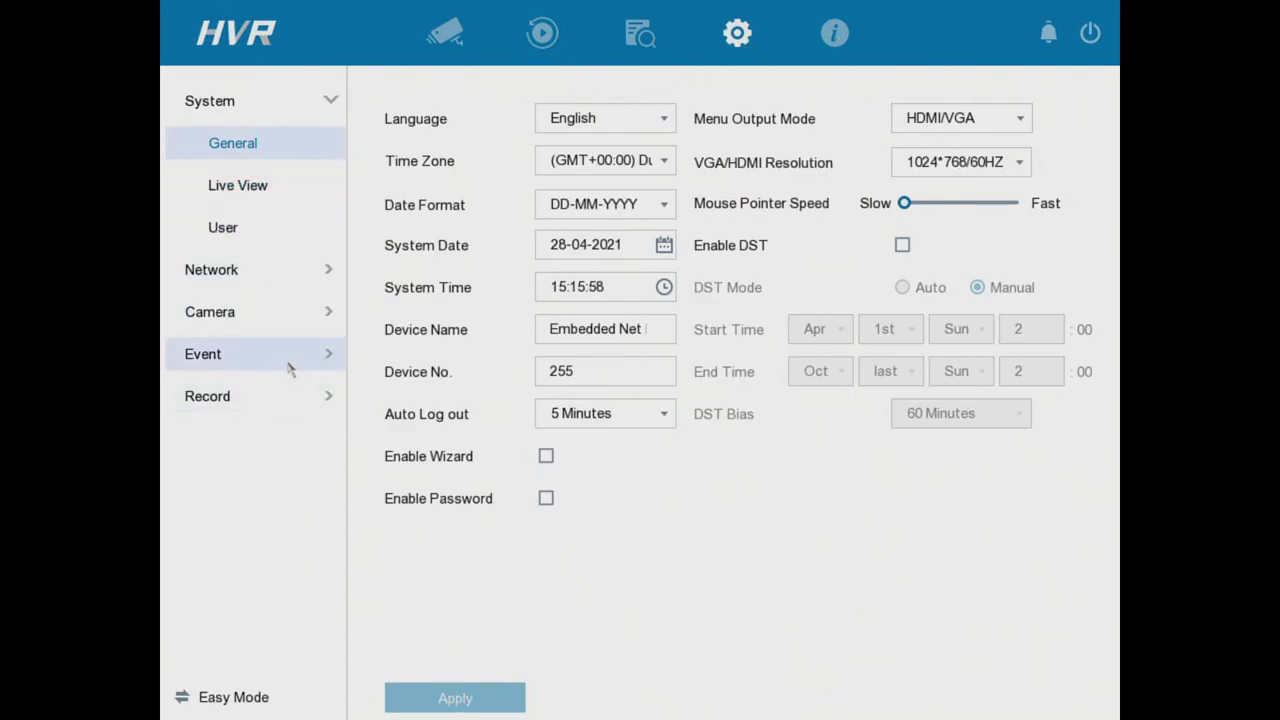
# Navigate to the Record > Parameter page for Camera 01
pyautogui.click(272, 316)
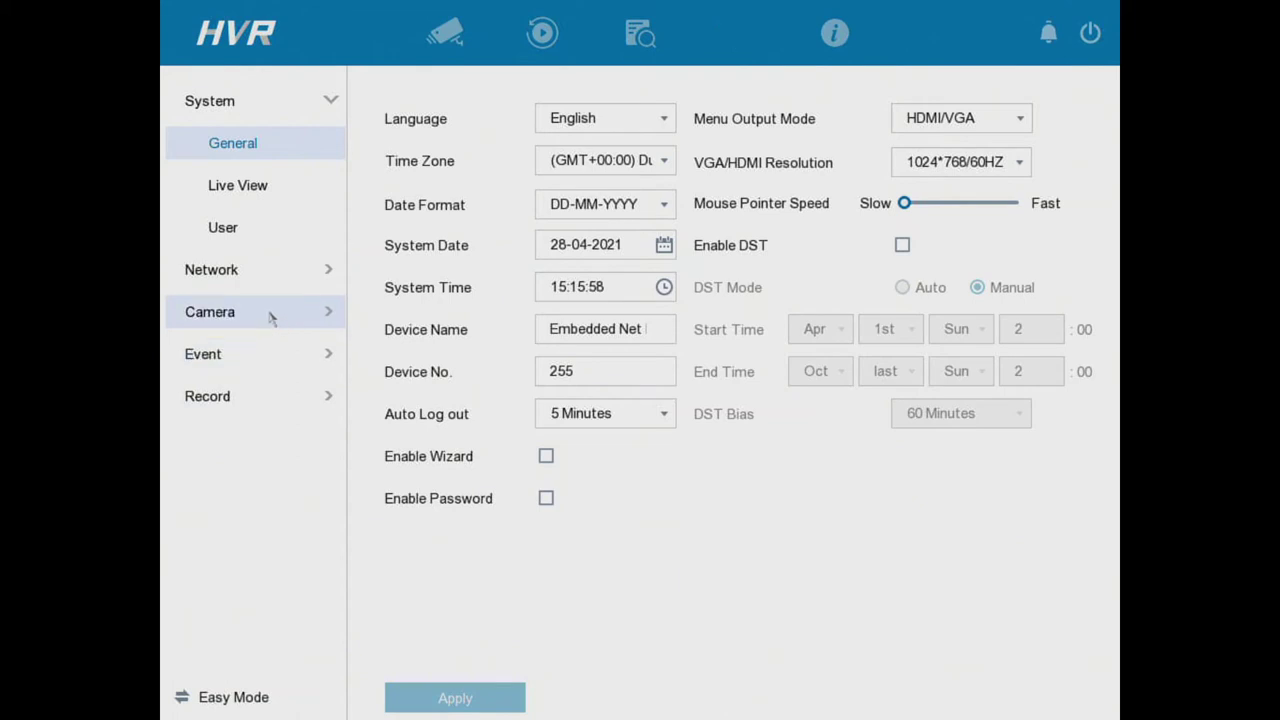
pyautogui.click(268, 398)
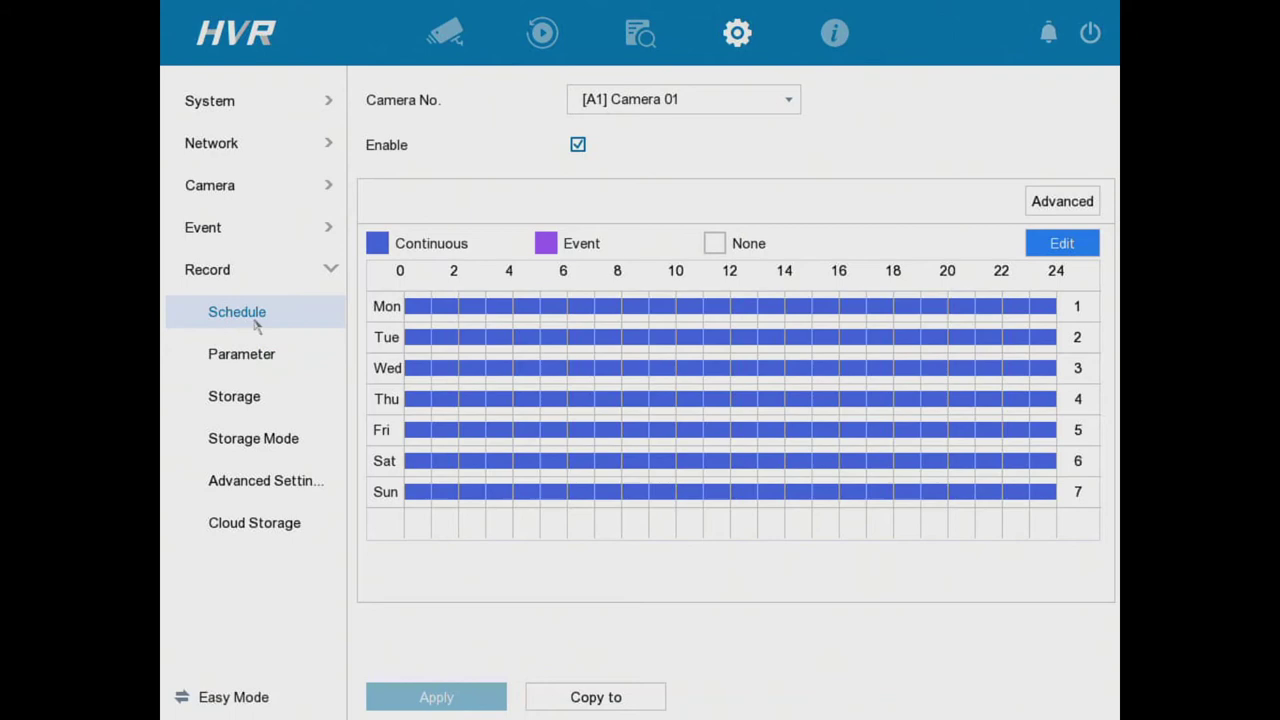
pyautogui.click(281, 357)
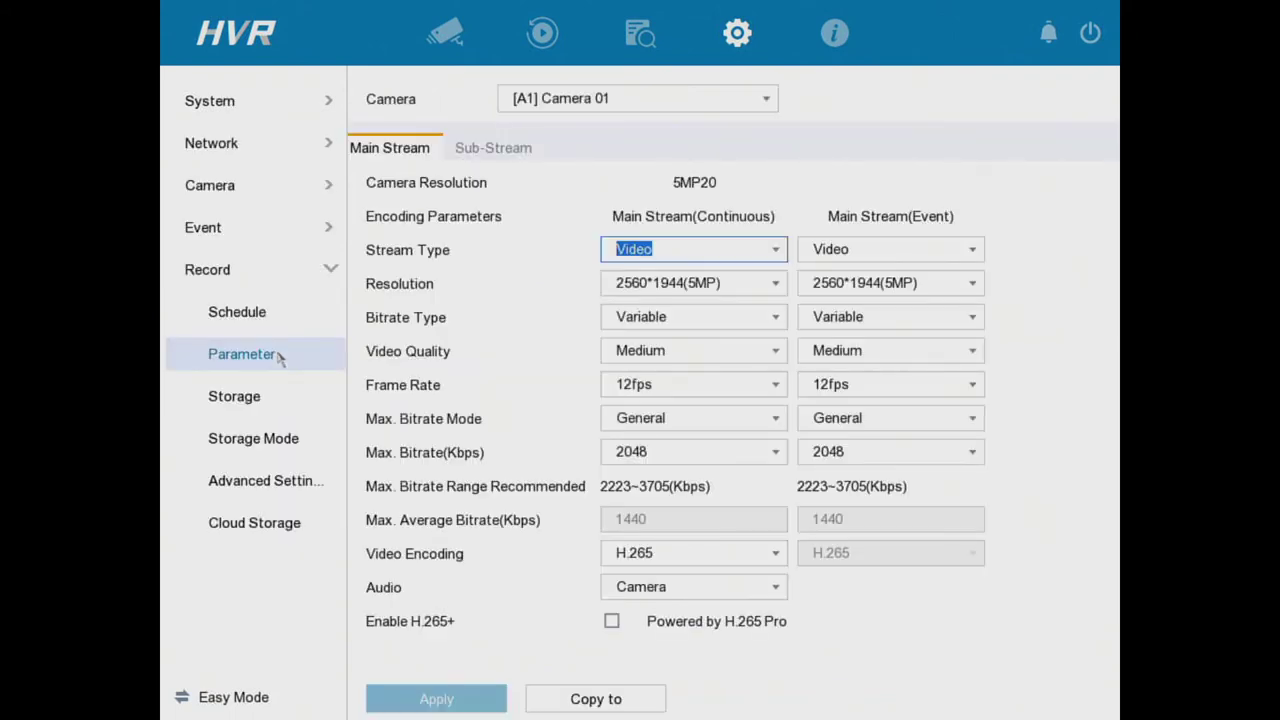
# Try main Stream Type Video & Audio, revert it to Video, and apply
pyautogui.click(711, 256)
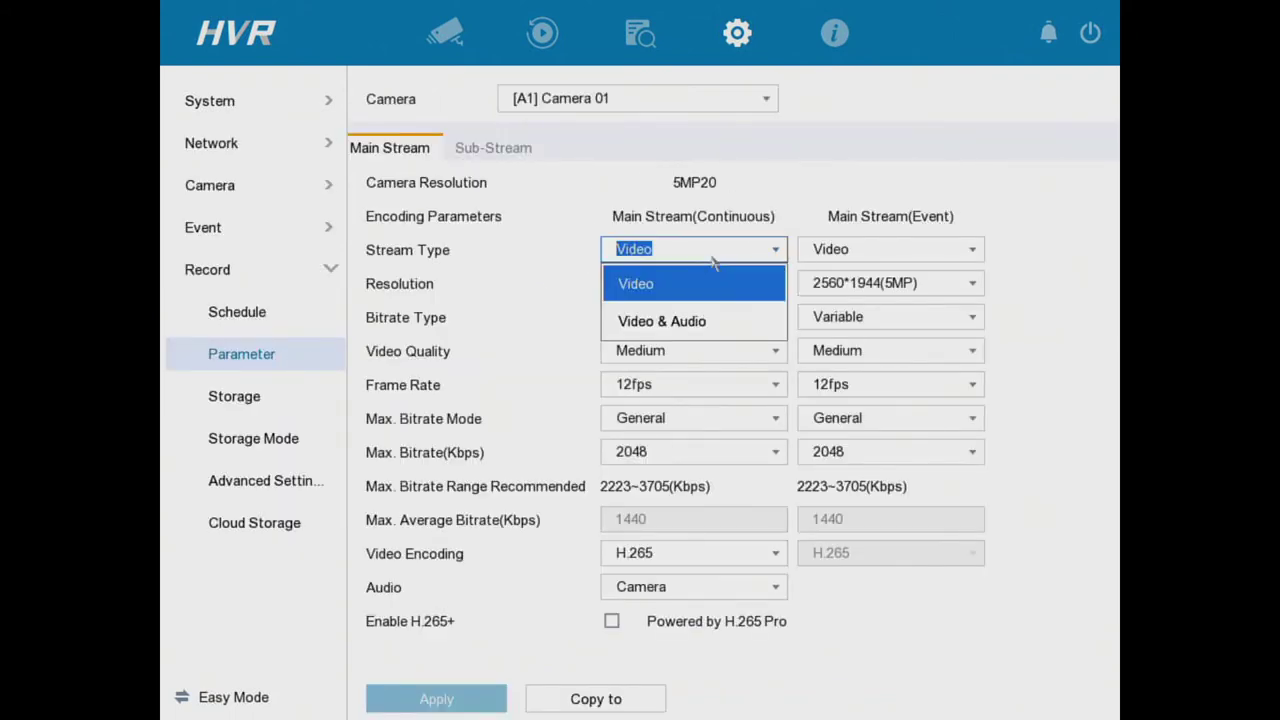
pyautogui.click(688, 322)
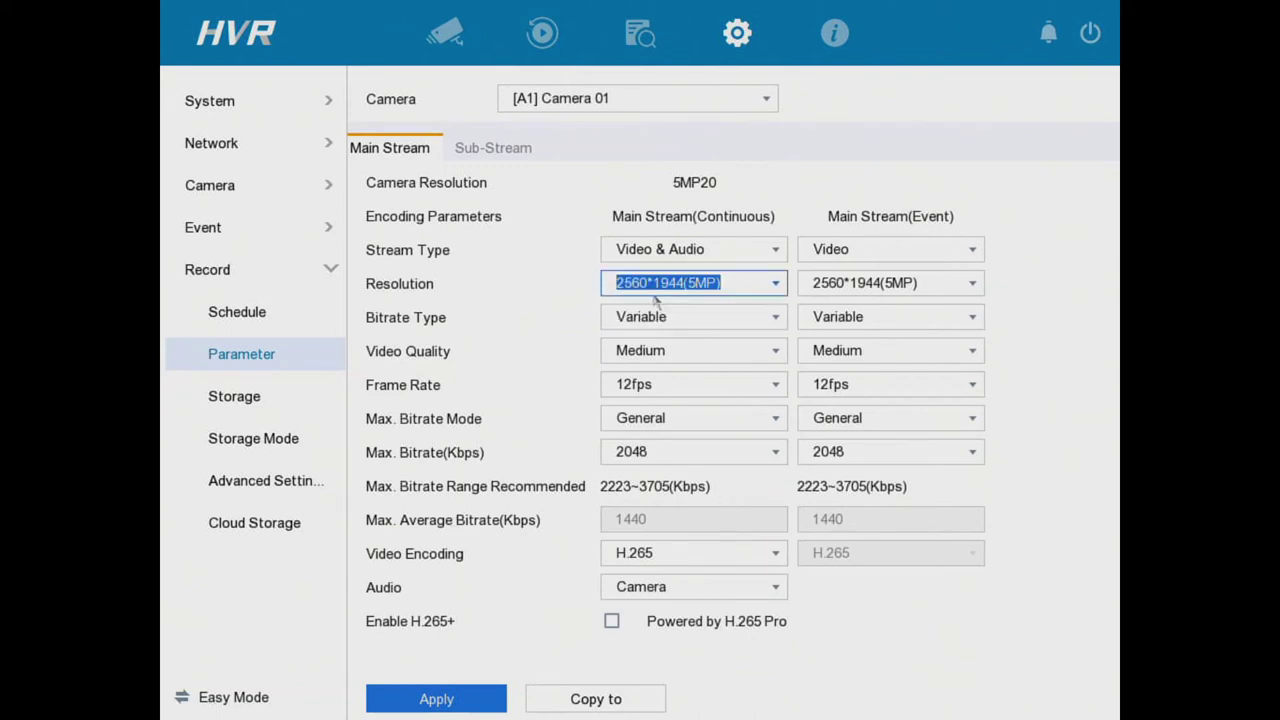
pyautogui.click(670, 254)
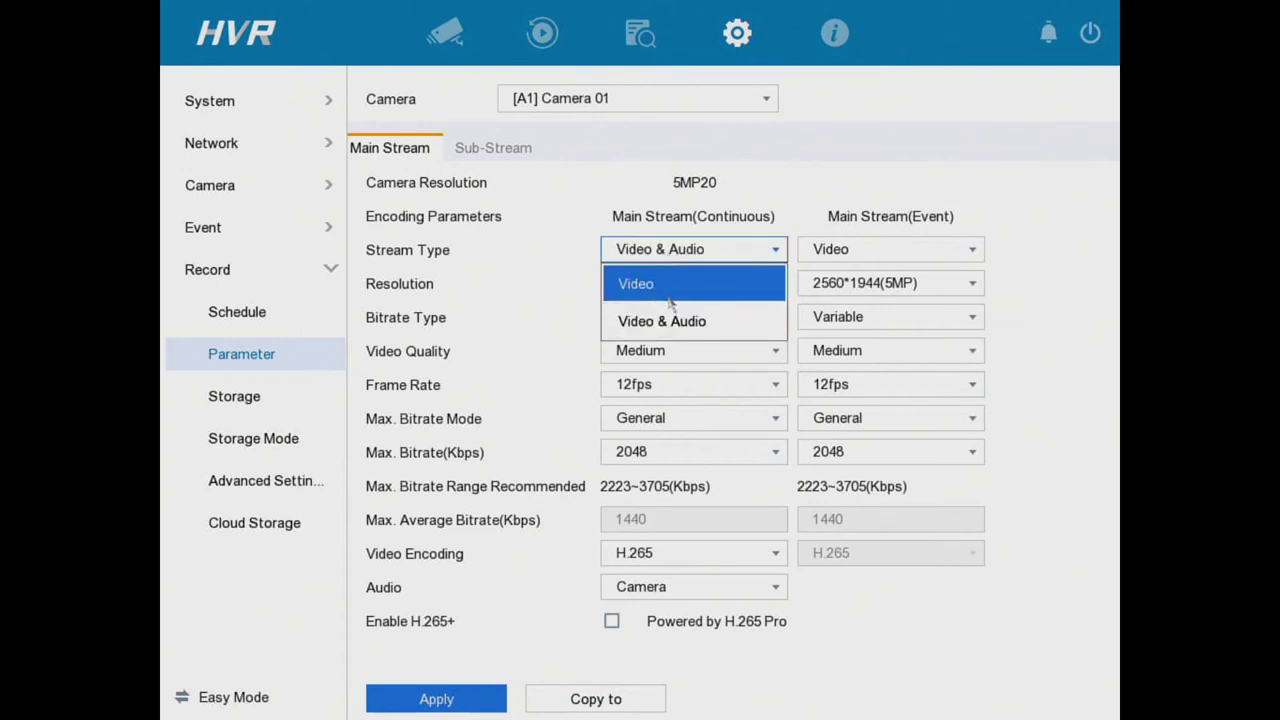
pyautogui.click(670, 302)
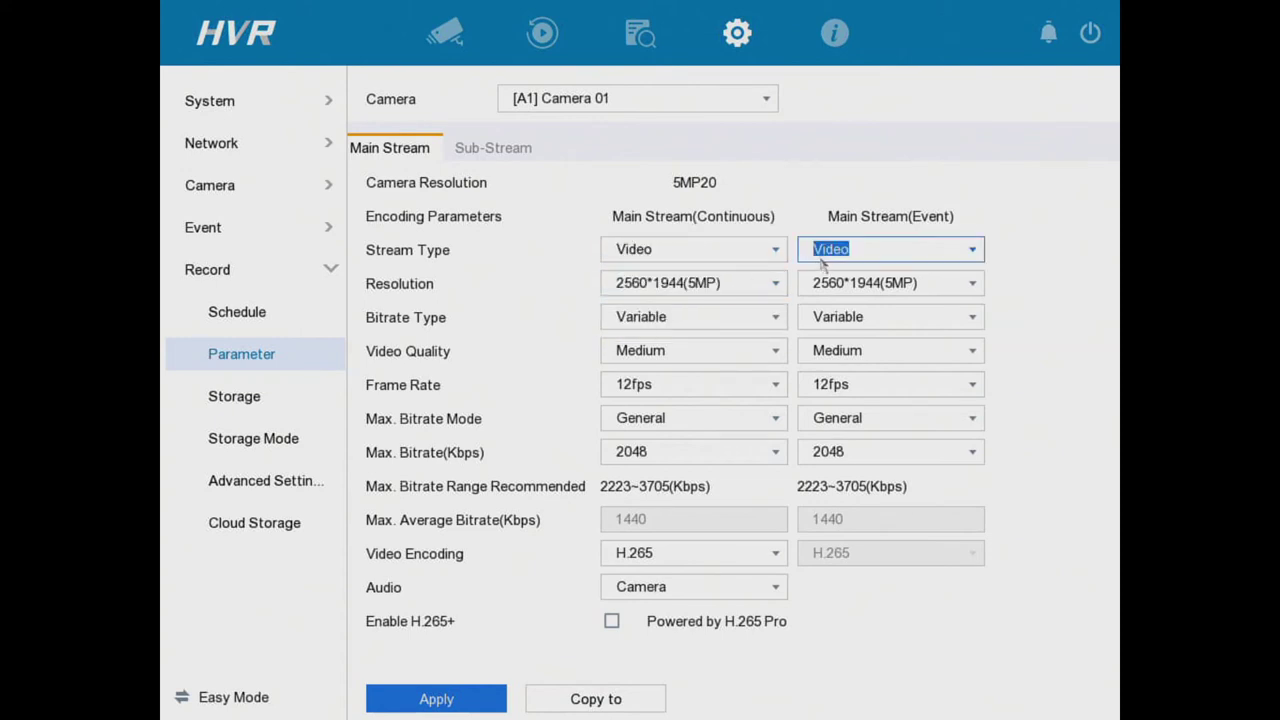
pyautogui.click(430, 697)
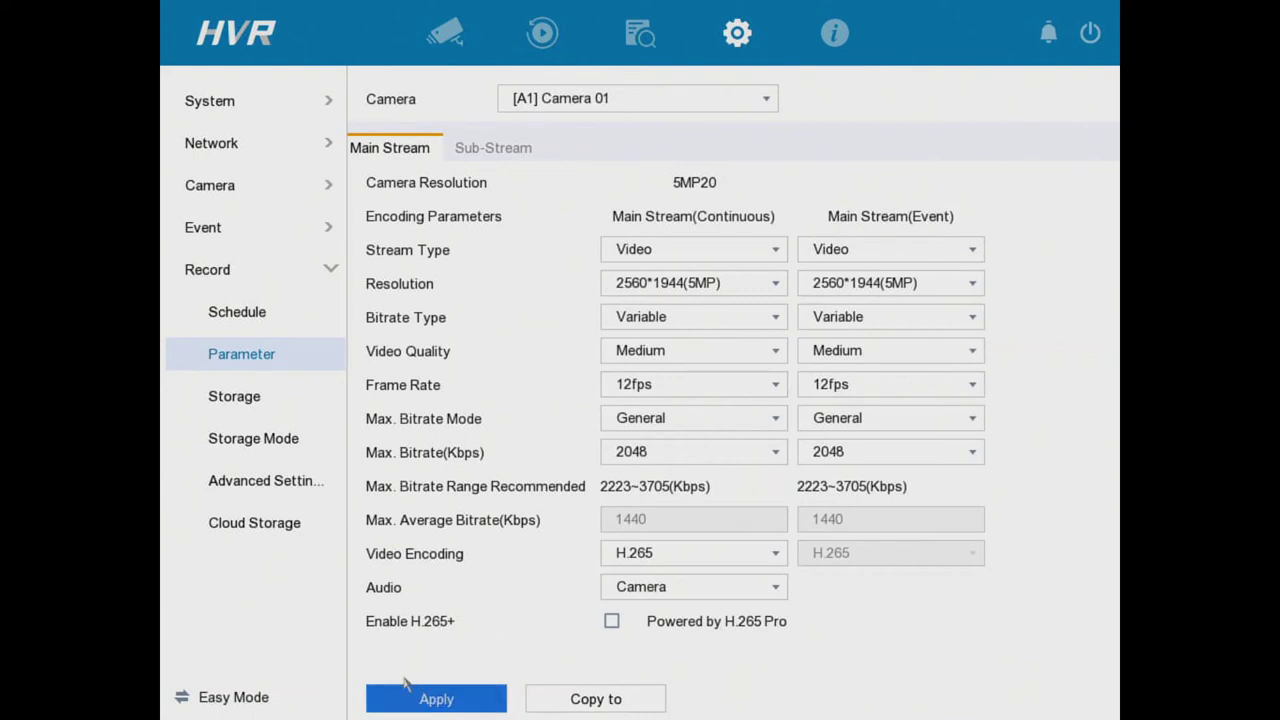
pyautogui.click(412, 696)
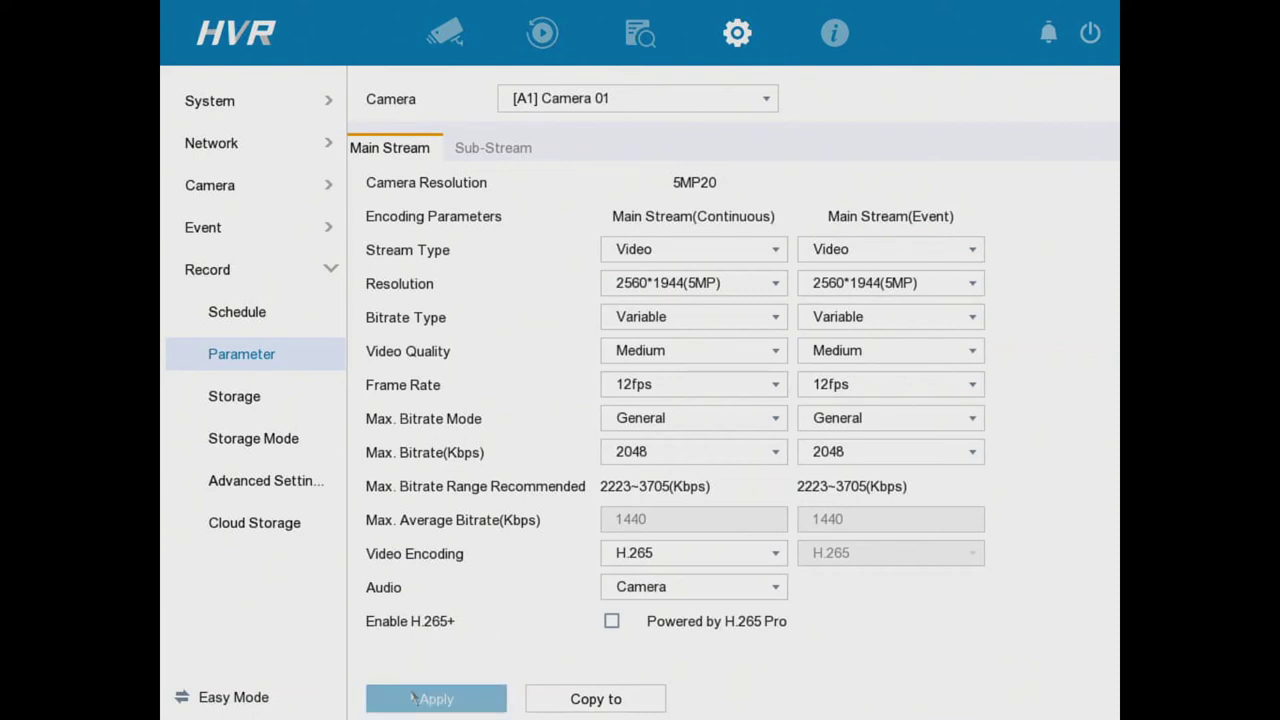
# Set Camera 01's continuous and event main Stream Types to Video & Audio, with Audio on Camera
pyautogui.click(505, 140)
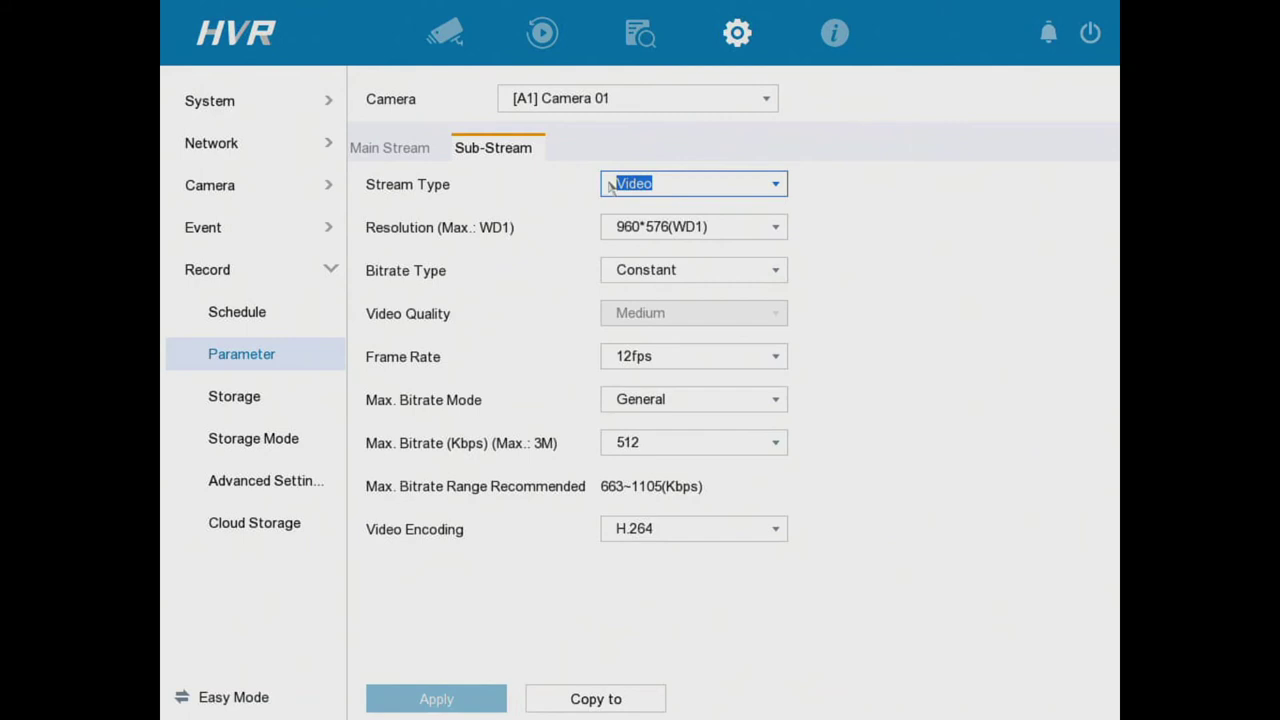
pyautogui.click(406, 153)
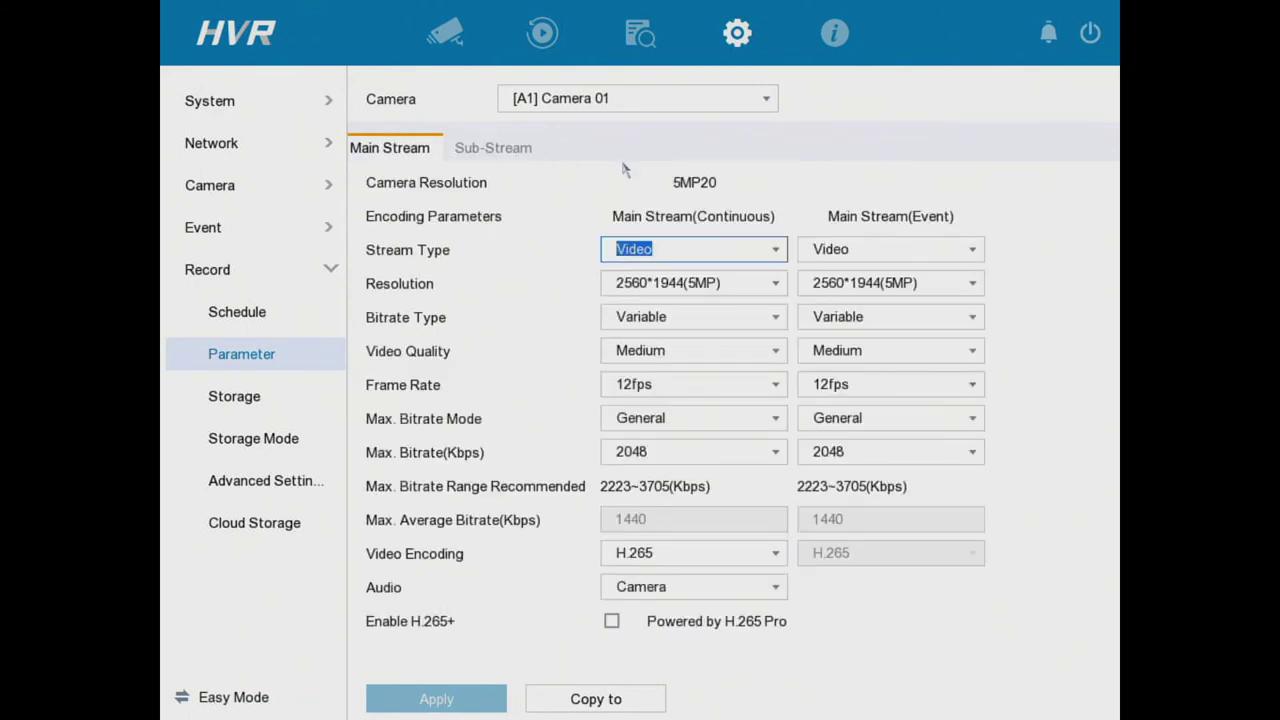
pyautogui.click(759, 256)
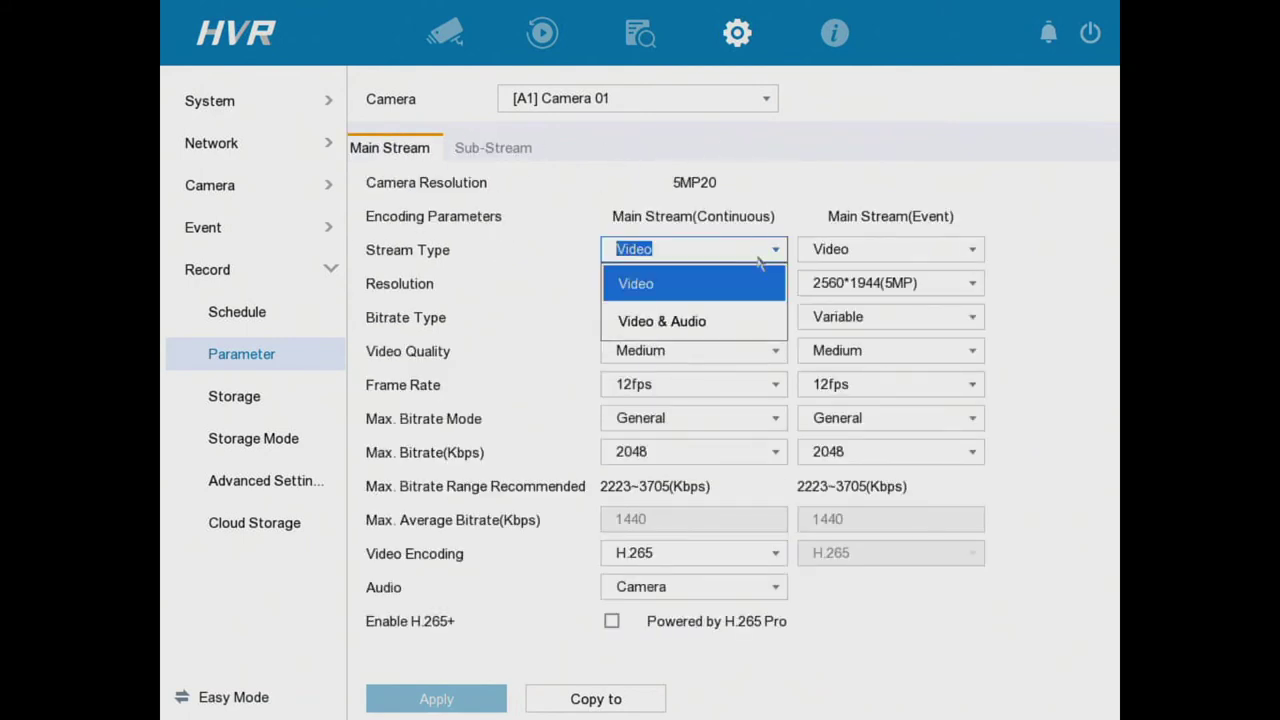
pyautogui.click(714, 321)
pyautogui.click(876, 253)
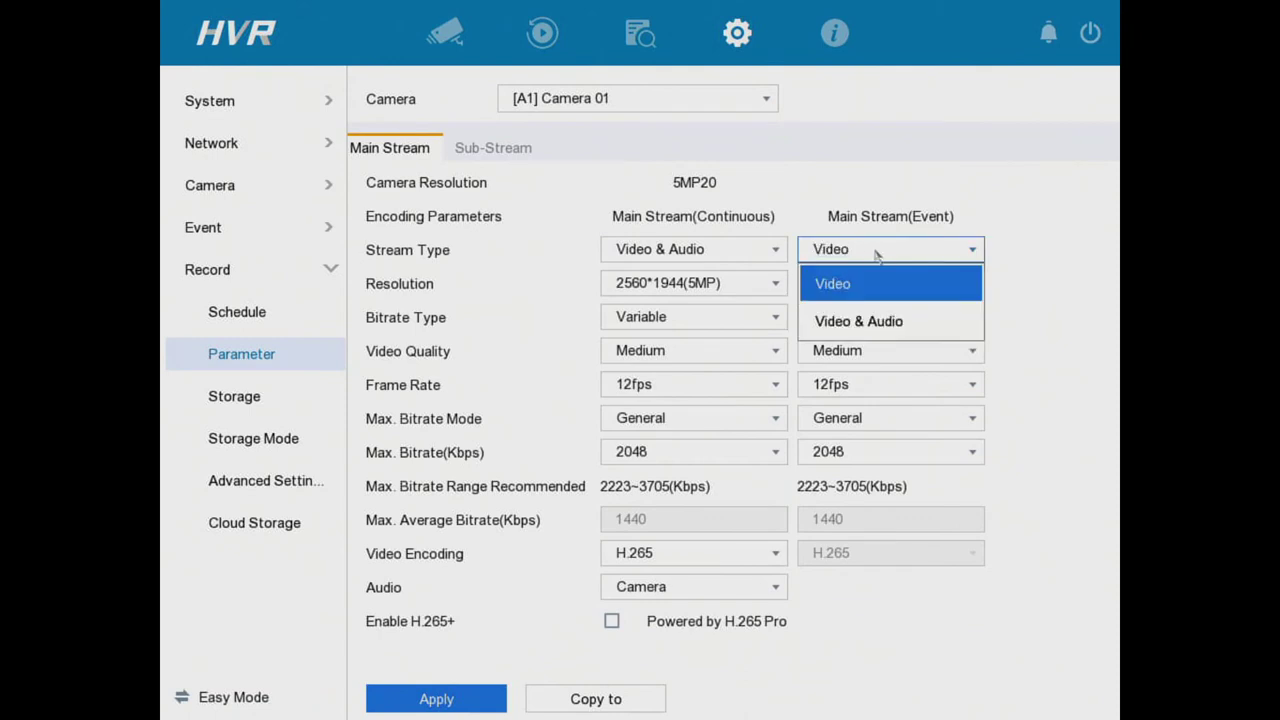
pyautogui.click(862, 321)
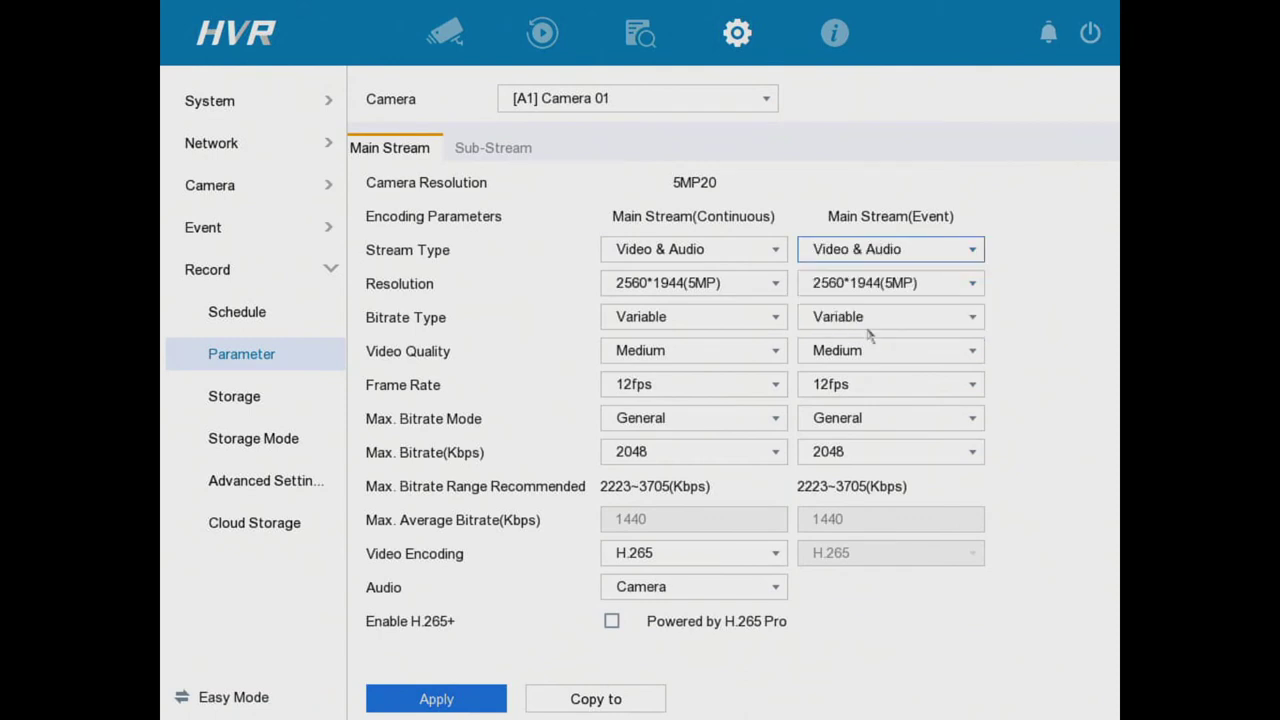
pyautogui.click(700, 596)
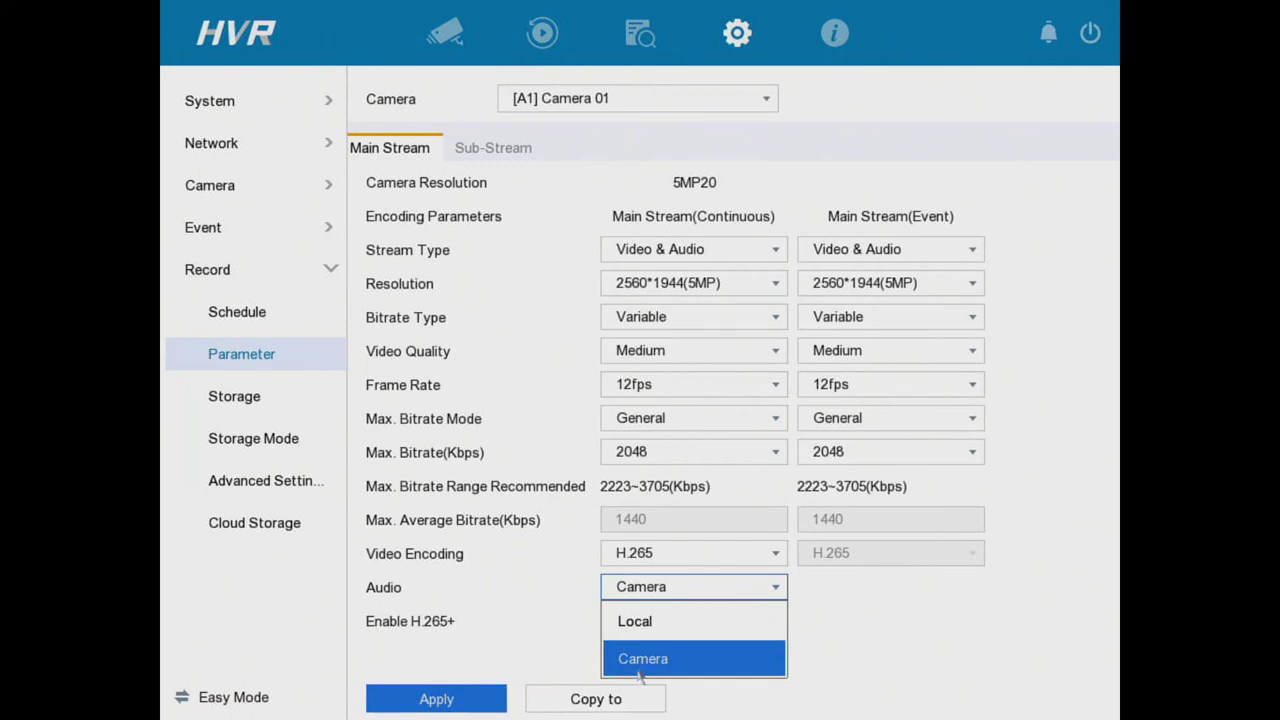
pyautogui.click(640, 677)
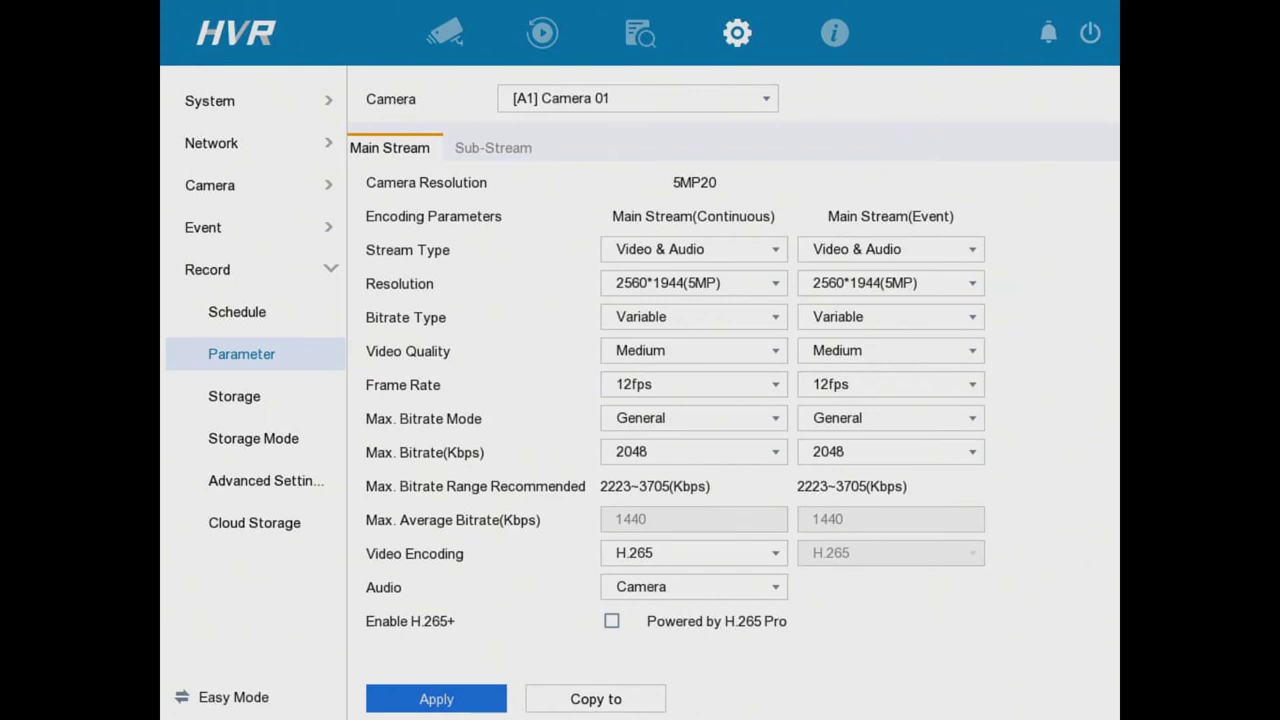
# Save the main stream and set the Sub-Stream Stream Type to Video & Audio, applied
pyautogui.click(470, 703)
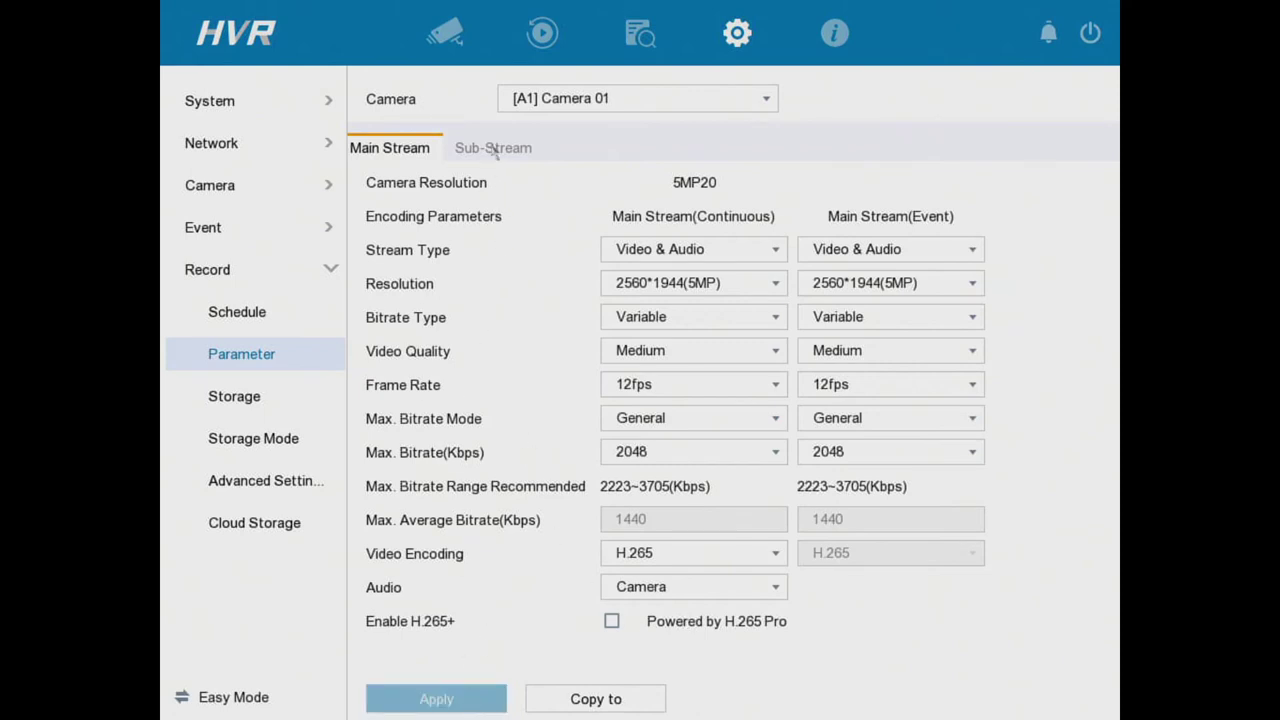
pyautogui.click(494, 147)
pyautogui.click(666, 185)
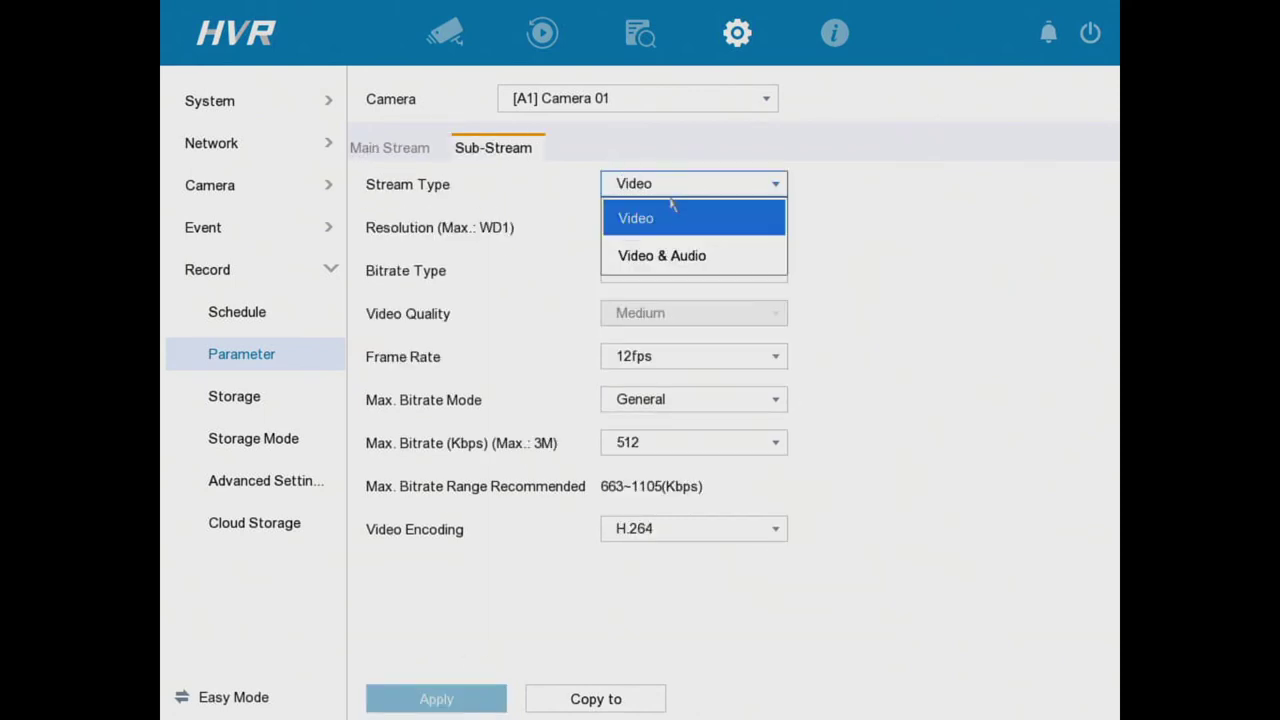
pyautogui.click(663, 256)
pyautogui.click(436, 698)
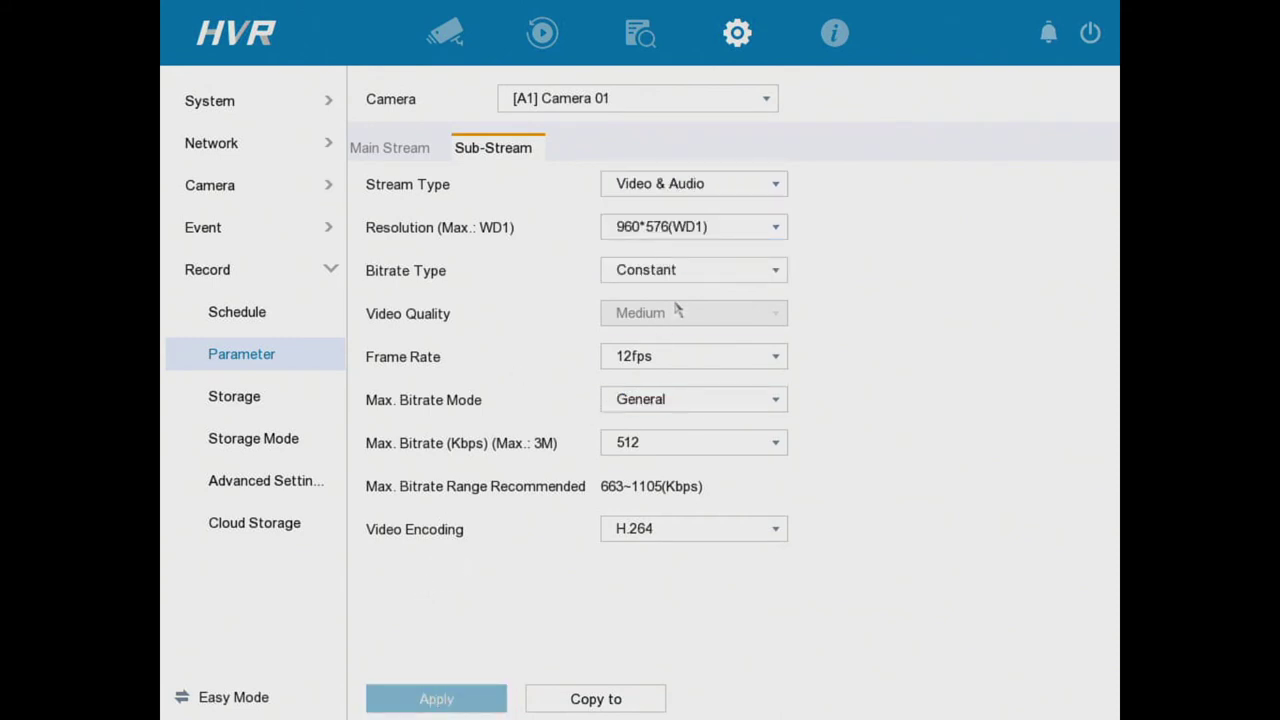
# Copy Camera 01's stream settings to all analog cameras (A2–A4) and apply
pyautogui.click(405, 150)
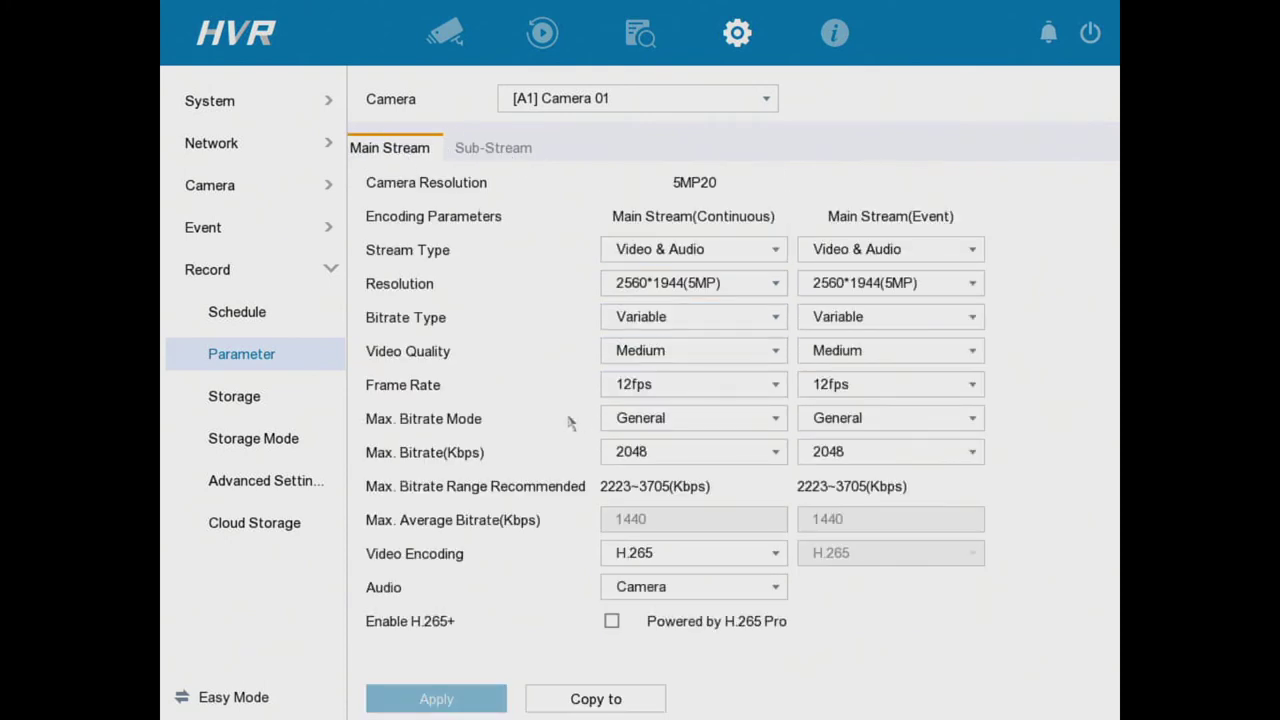
pyautogui.click(598, 101)
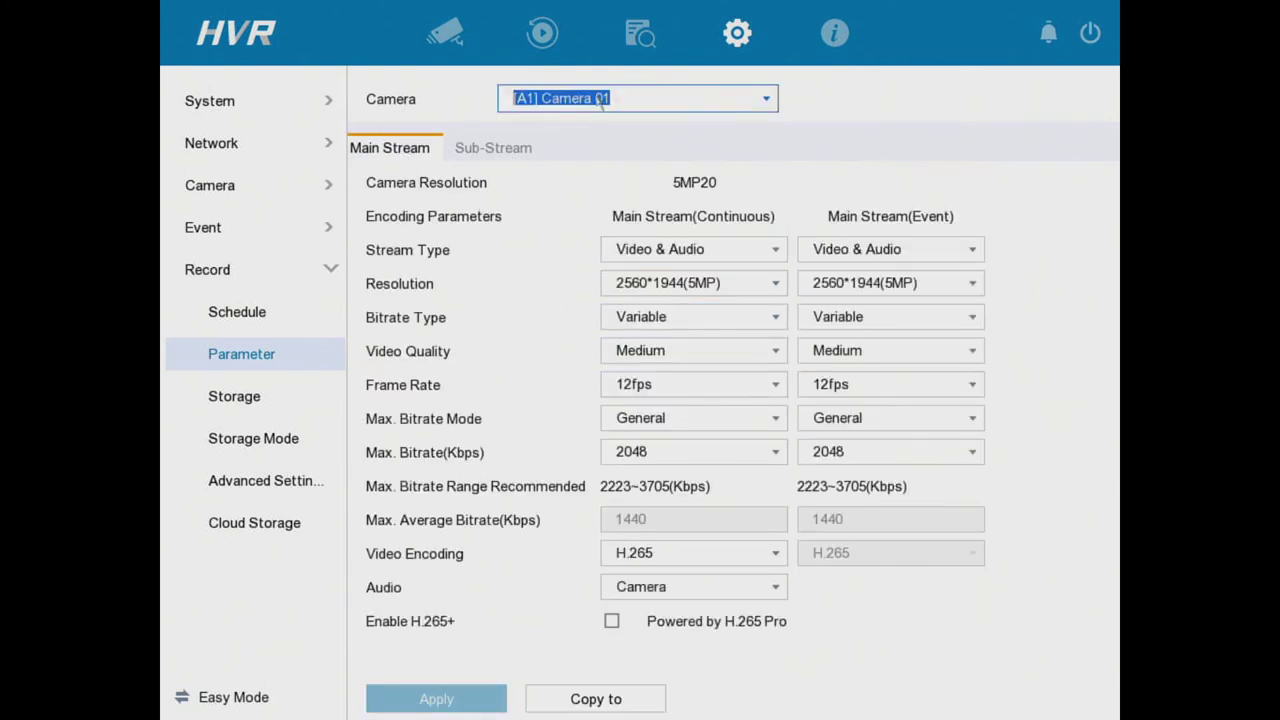
pyautogui.click(588, 698)
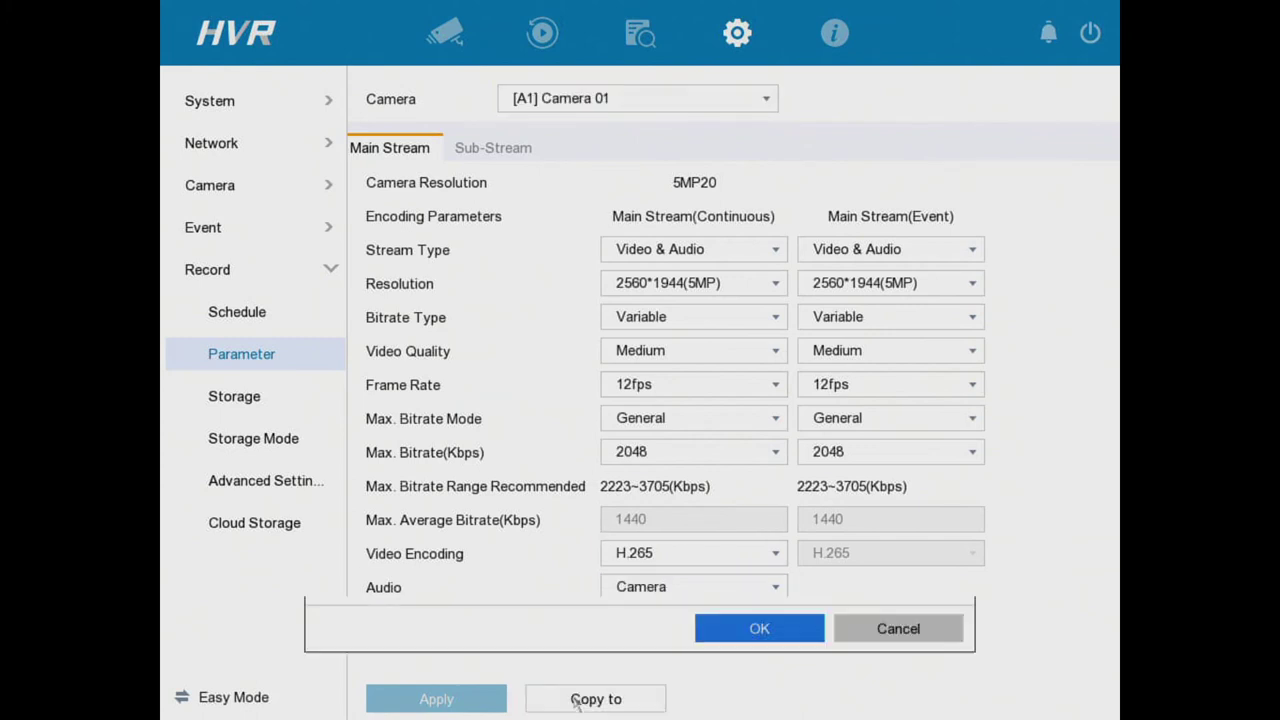
pyautogui.click(346, 155)
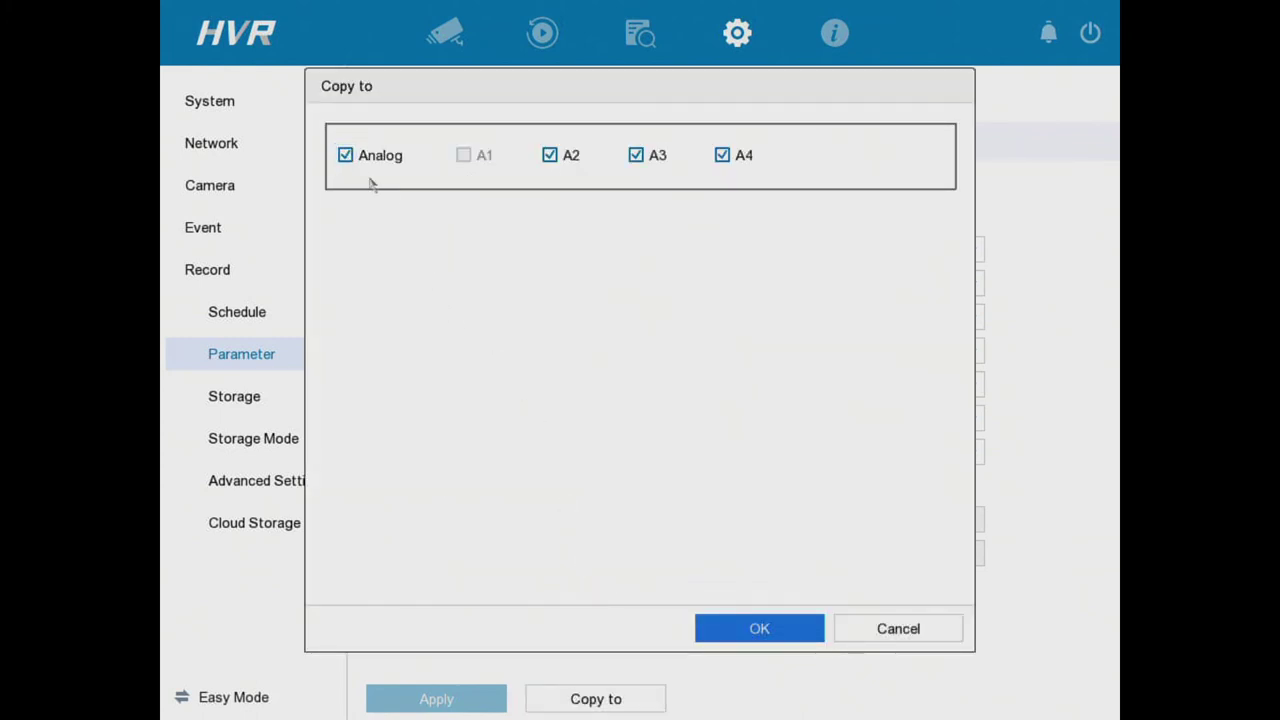
pyautogui.click(762, 630)
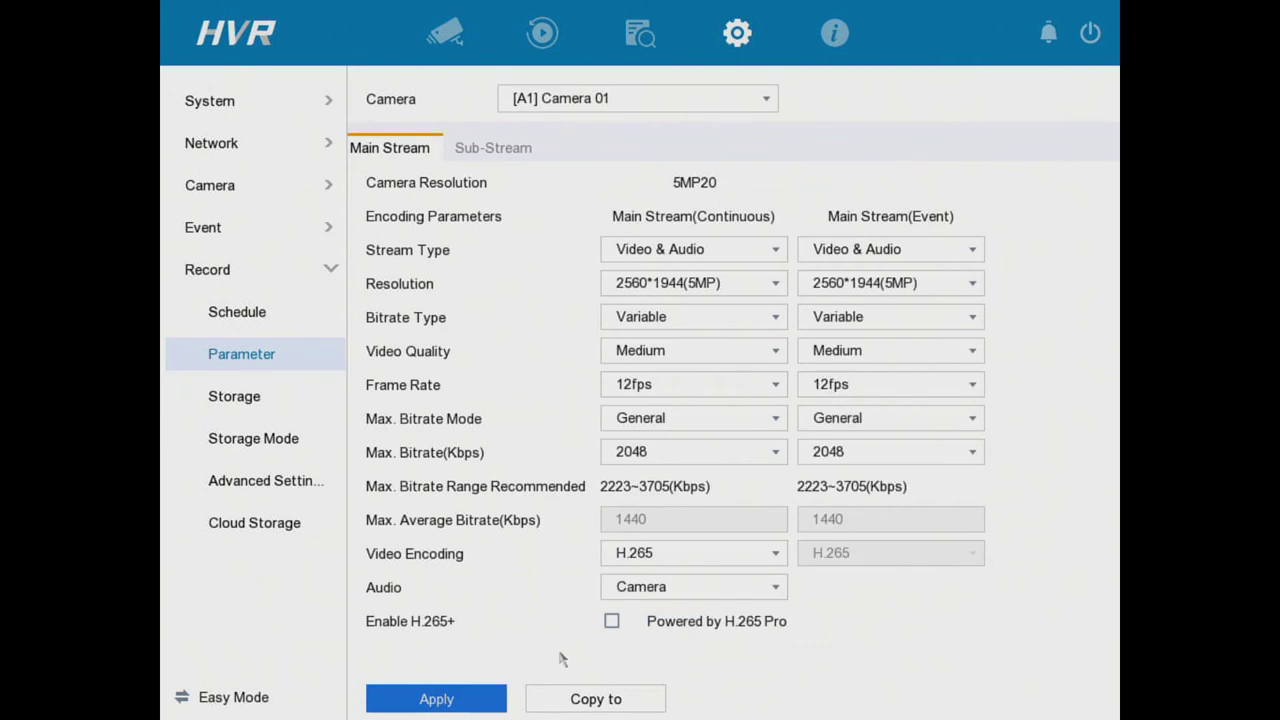
pyautogui.click(450, 698)
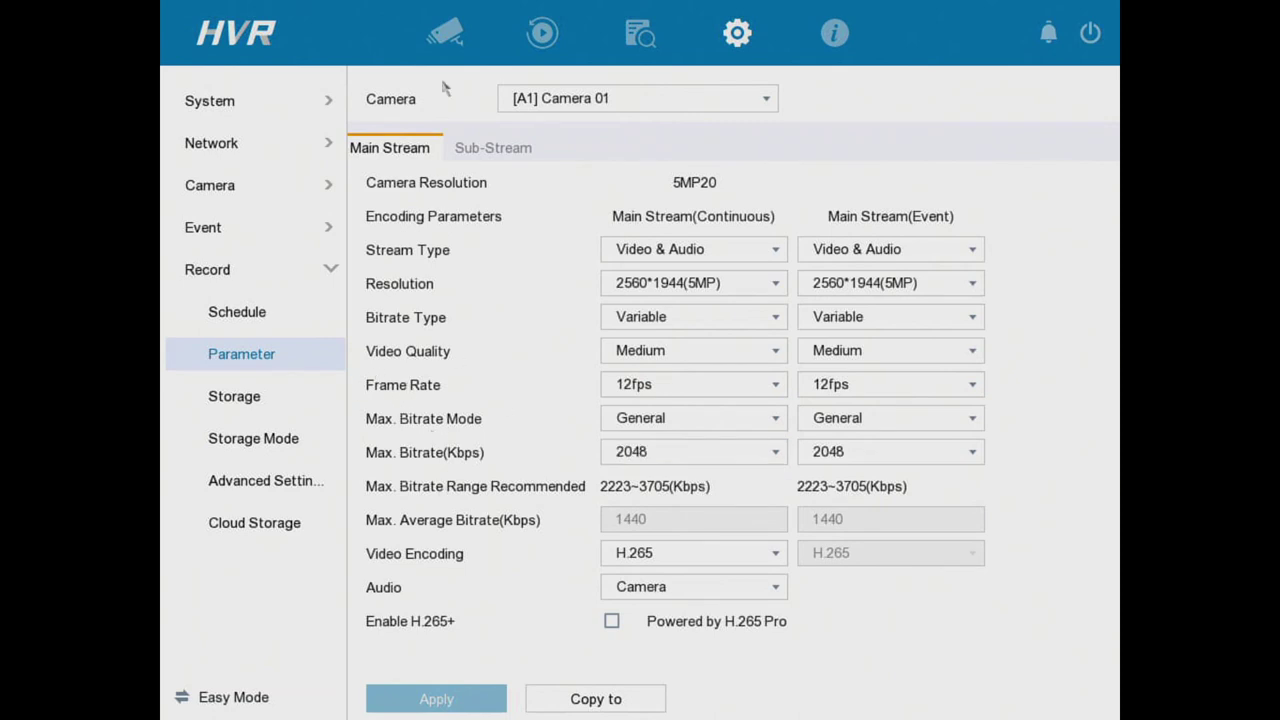
# Return to the four-camera live view
pyautogui.click(446, 34)
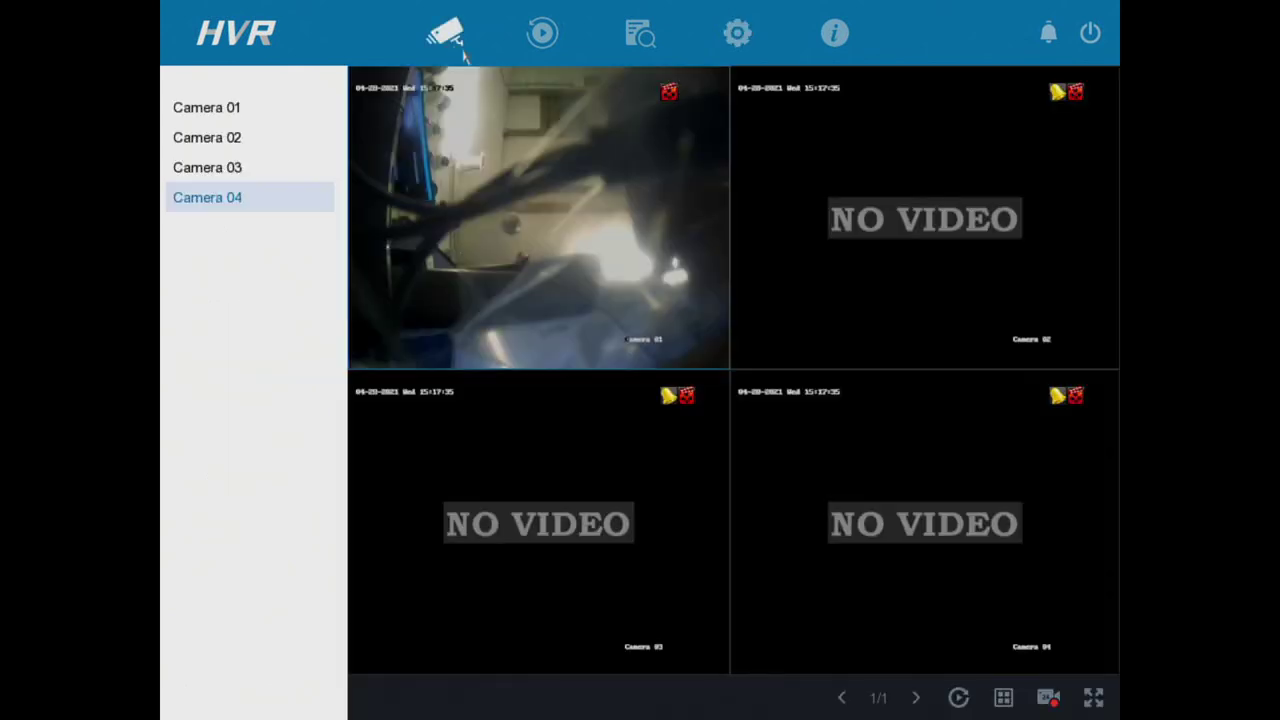